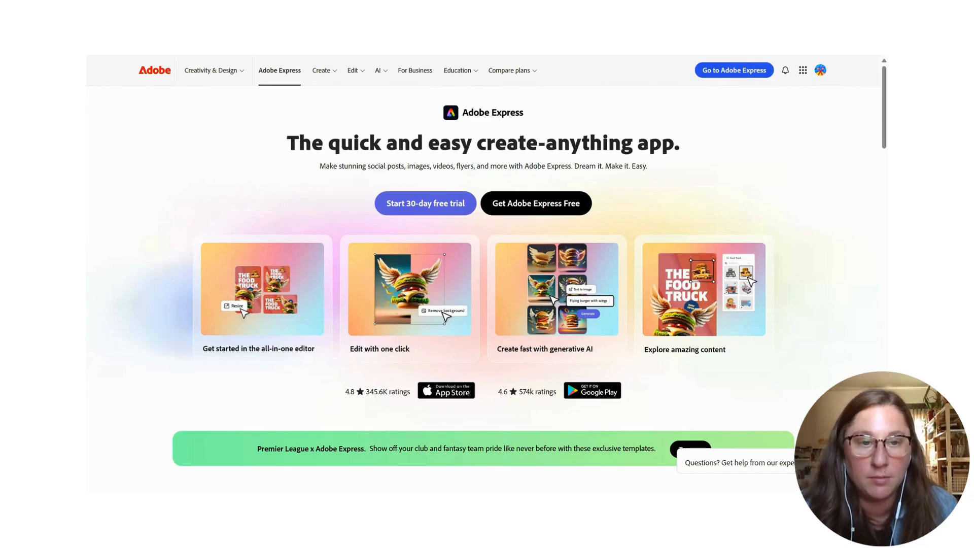
- Create a new A3 portrait document in Adobe Express and dismiss the introductory pop-ups
click(739, 75)
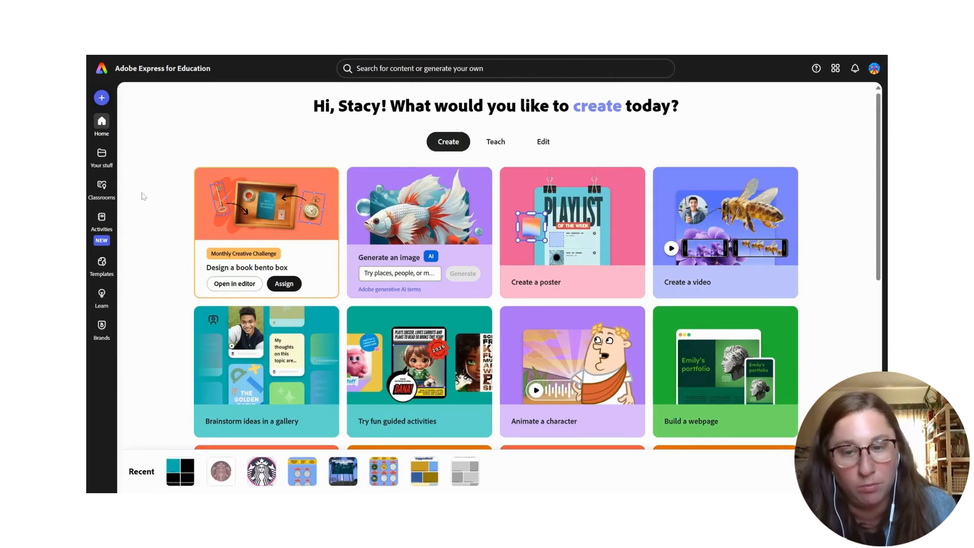
click(102, 98)
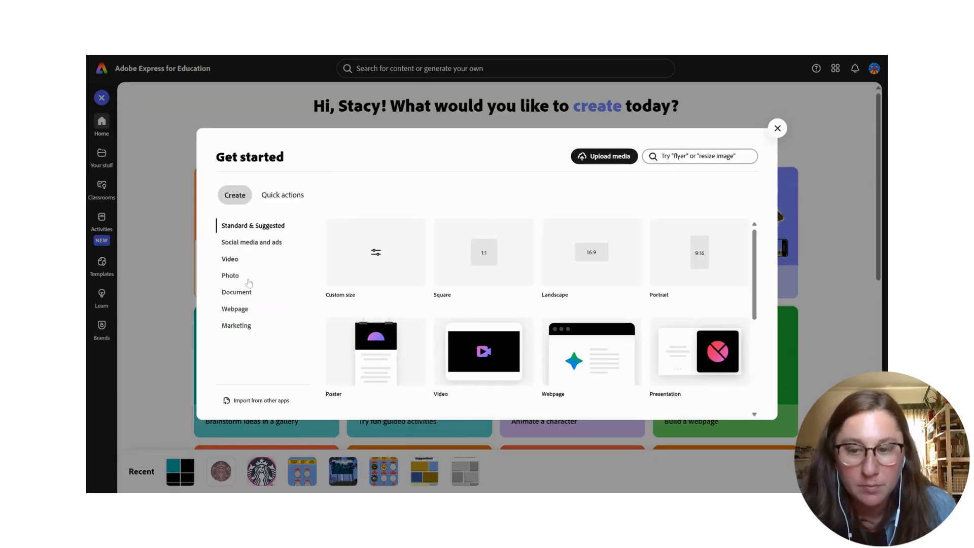
click(246, 297)
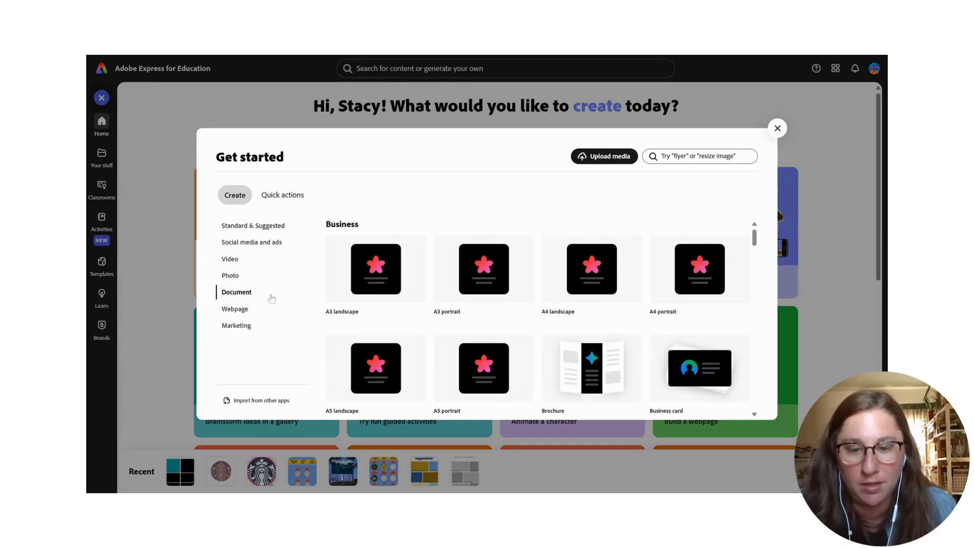
mouse_move(486, 282)
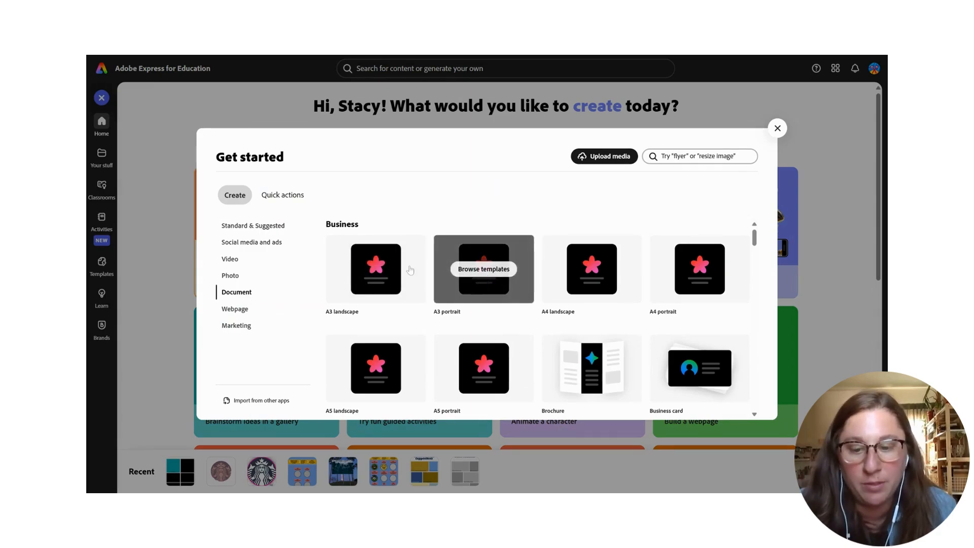
click(474, 288)
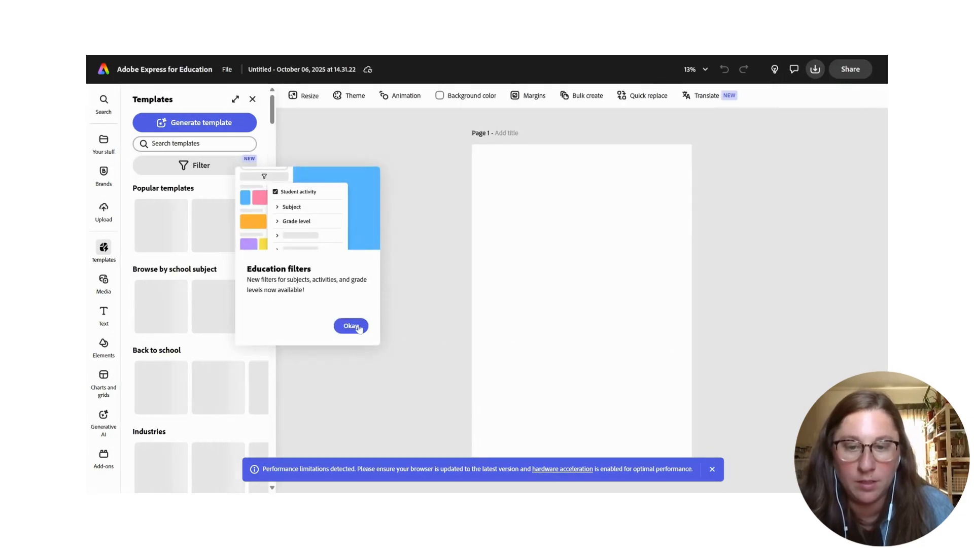
click(357, 327)
click(711, 470)
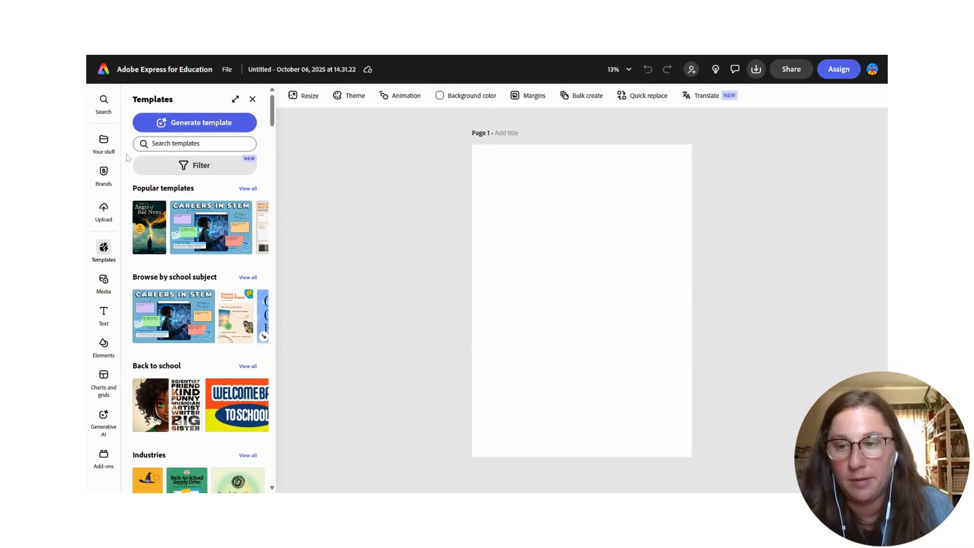
- Insert a black rounded rectangle from the Elements shapes and stretch it slightly taller
click(109, 345)
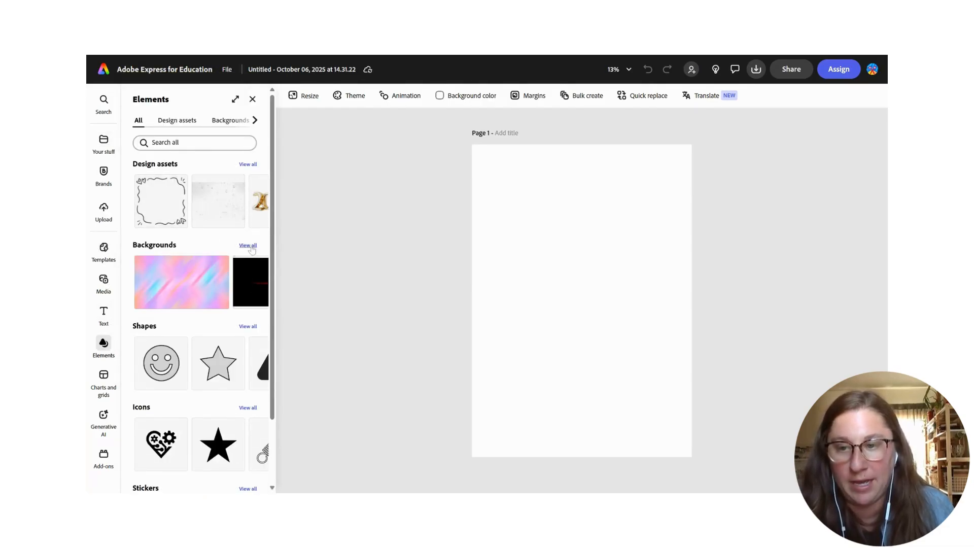
click(248, 327)
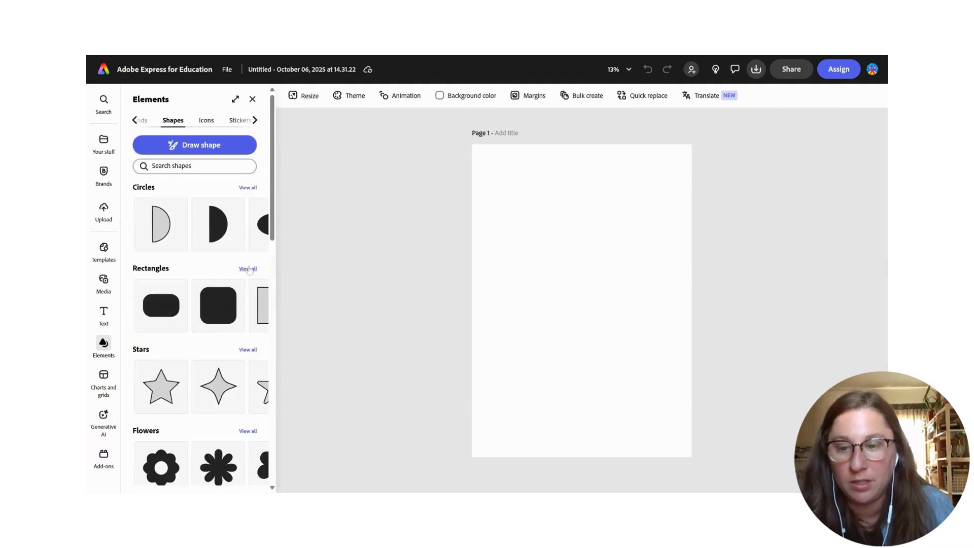
click(248, 269)
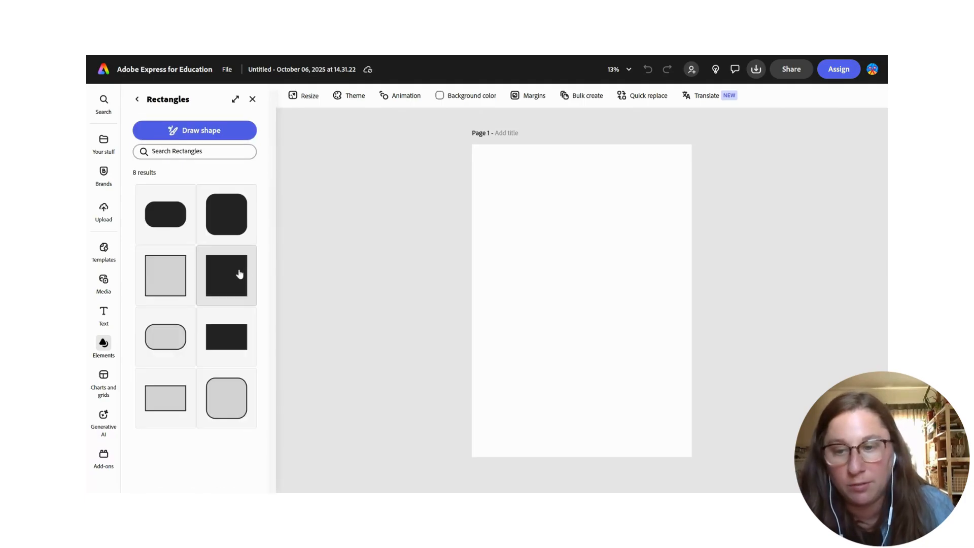
click(230, 216)
drag(591, 300, 609, 252)
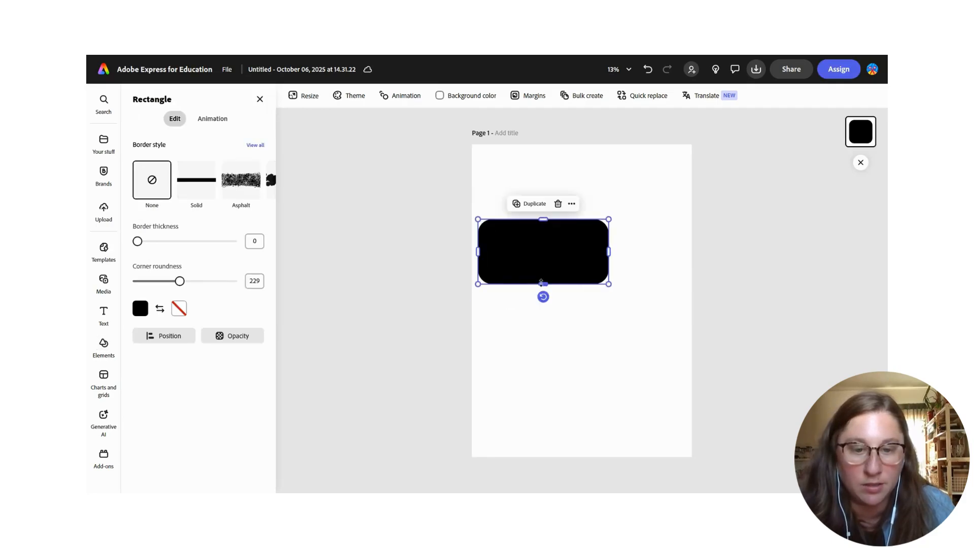
drag(541, 282, 542, 296)
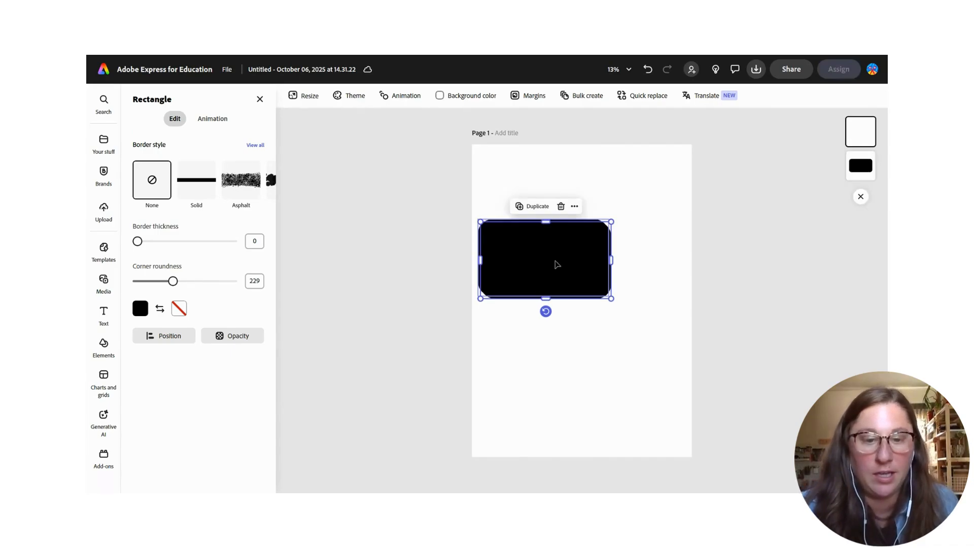
- Duplicate the rectangle and place a narrower copy beside it on the right
key(ctrl+d)
drag(583, 266, 633, 258)
drag(555, 258, 612, 256)
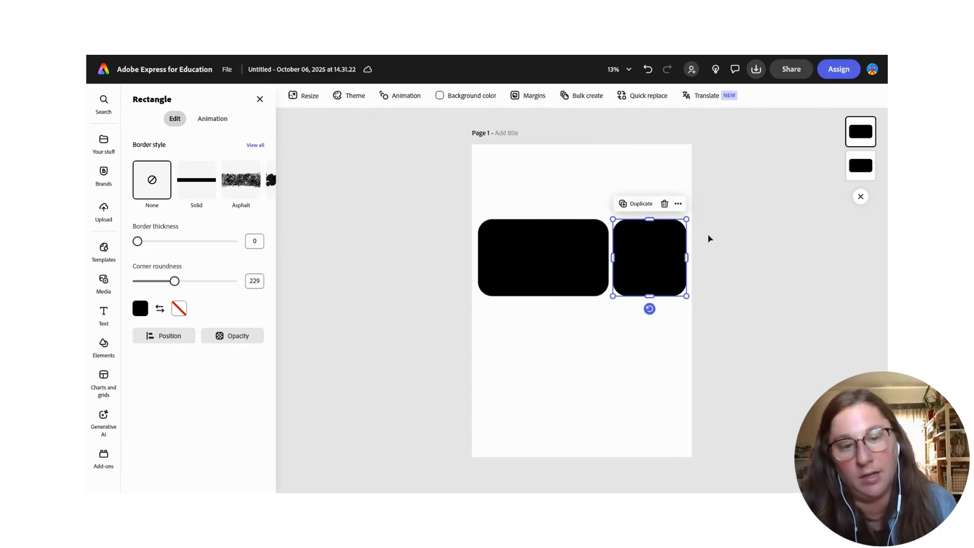
click(713, 239)
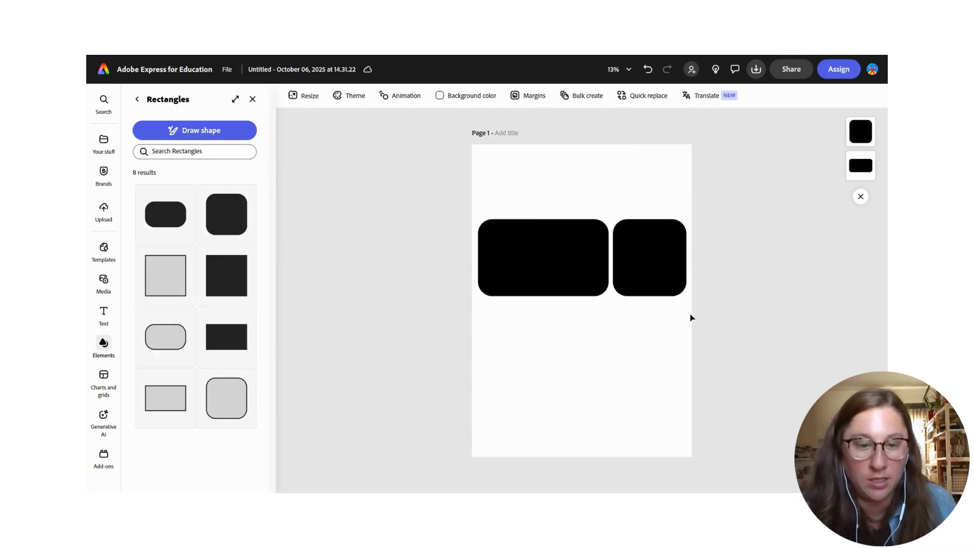
- Duplicate the pair of rectangles as a second row and rotate it 180° so the shapes swap order
drag(715, 315, 581, 350)
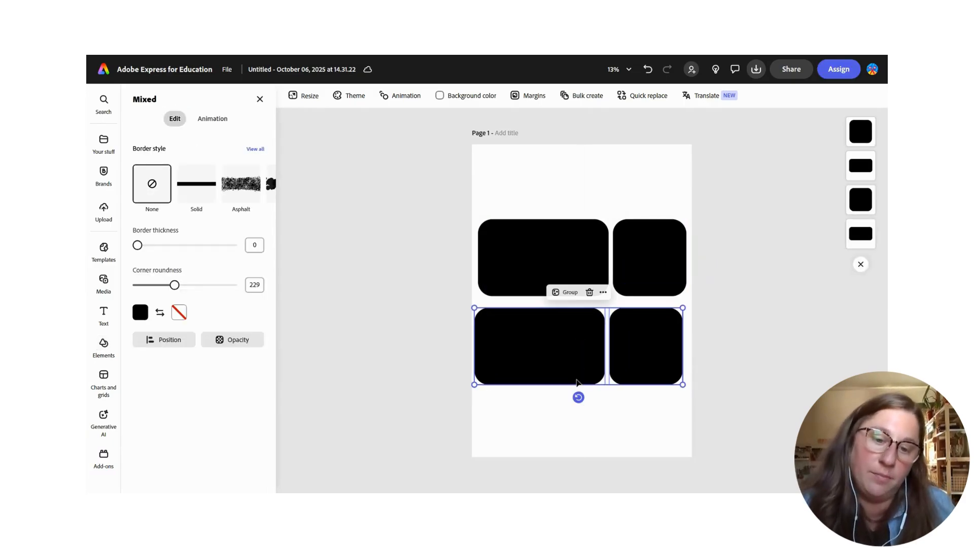
drag(579, 398, 591, 284)
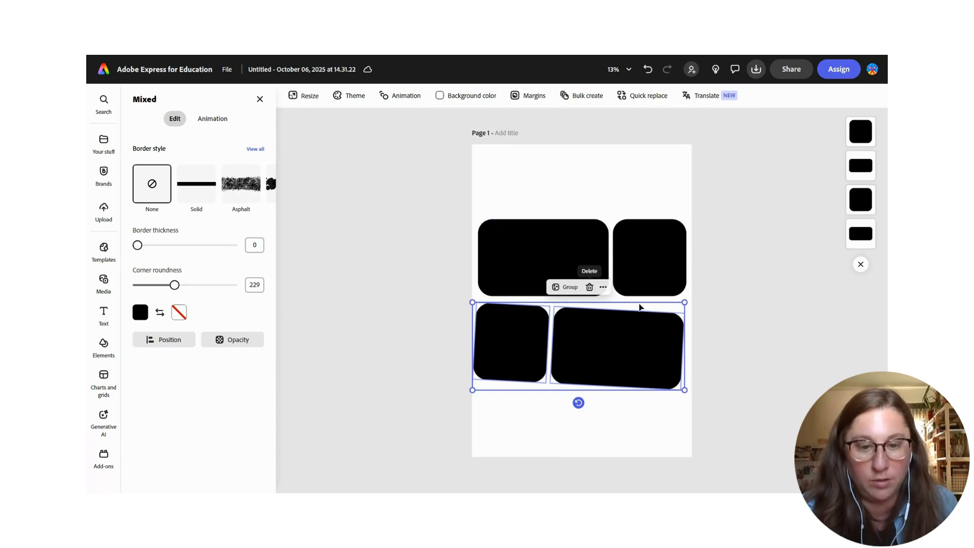
mouse_move(579, 404)
mouse_down()
mouse_move(592, 400)
mouse_move(585, 416)
mouse_up()
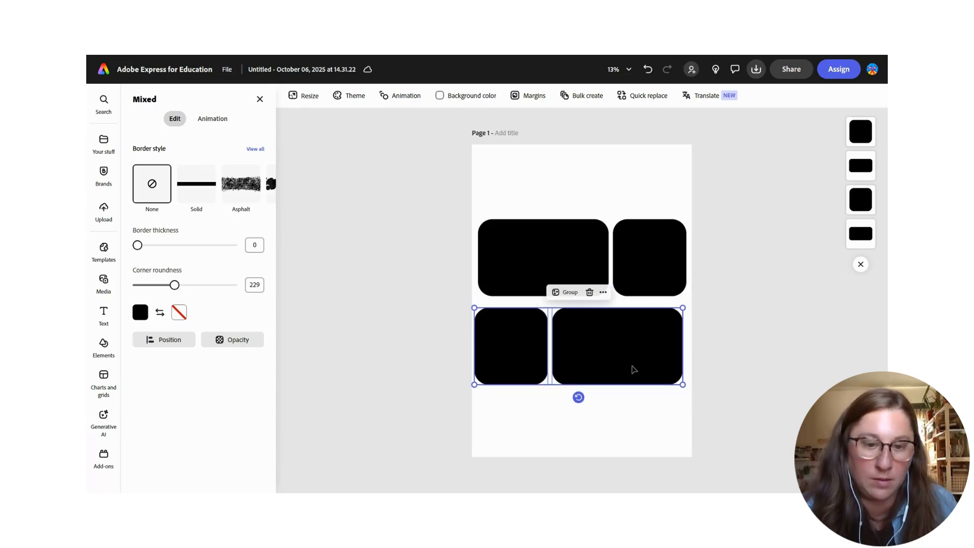
drag(633, 367, 640, 356)
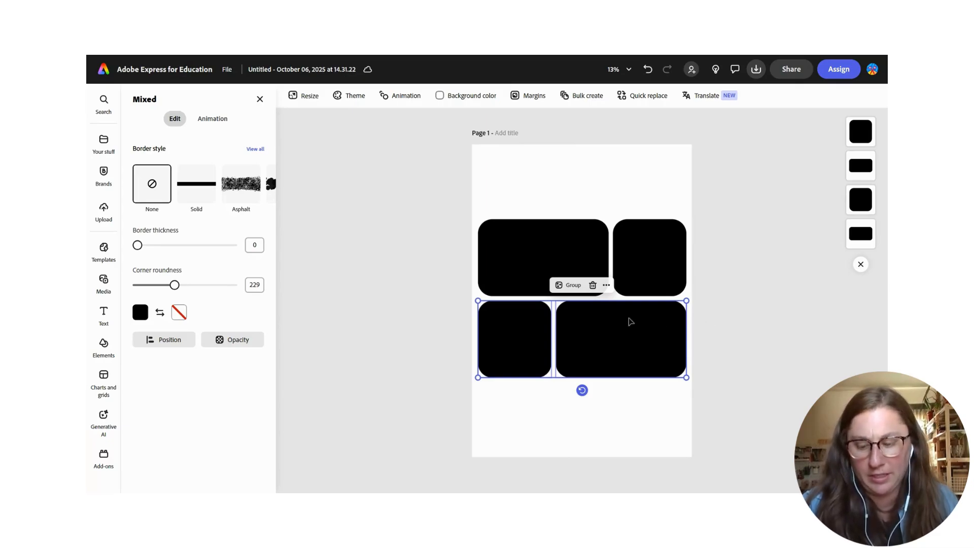
- Duplicate the top row of rectangles into a third row at the bottom of the page
click(684, 252)
drag(760, 247, 571, 266)
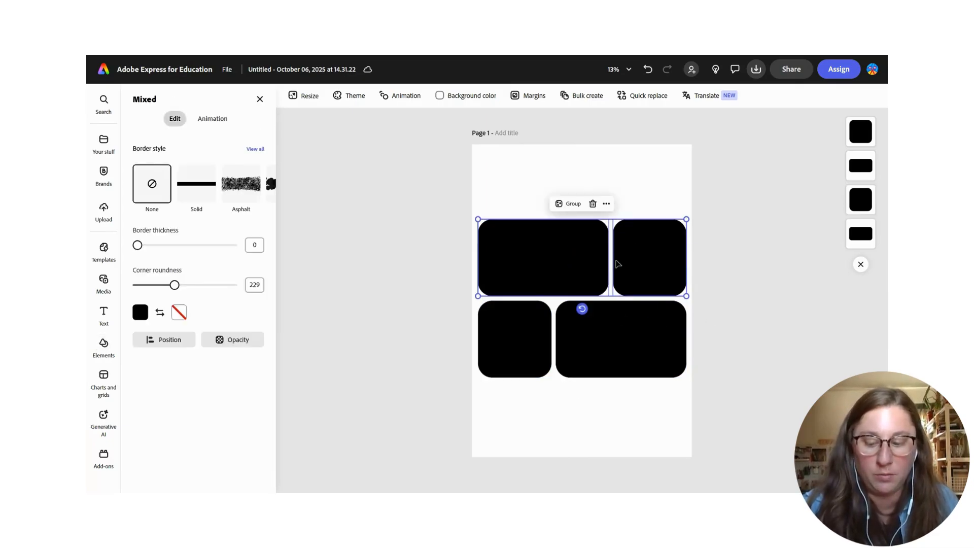
key(ctrl+d)
drag(638, 256, 635, 408)
click(738, 304)
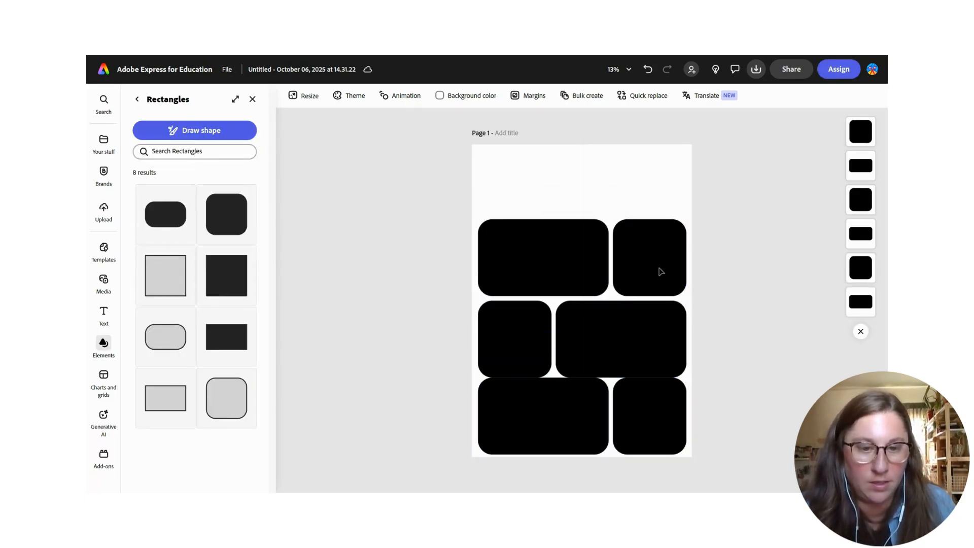
- Reposition the three rows of rectangles so they are evenly spaced down the page
drag(741, 280, 536, 221)
click(719, 322)
drag(722, 334, 523, 318)
drag(598, 342, 594, 326)
click(754, 408)
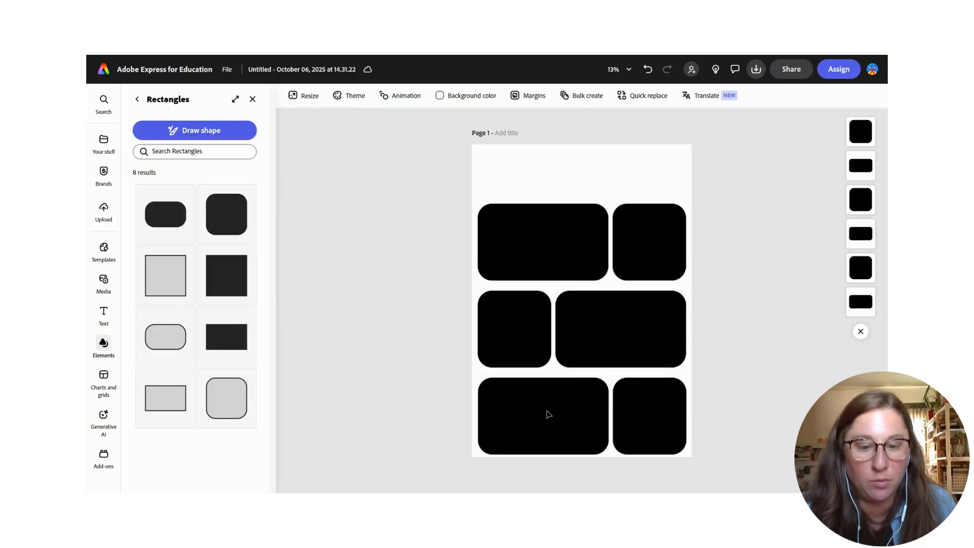
drag(746, 407, 528, 402)
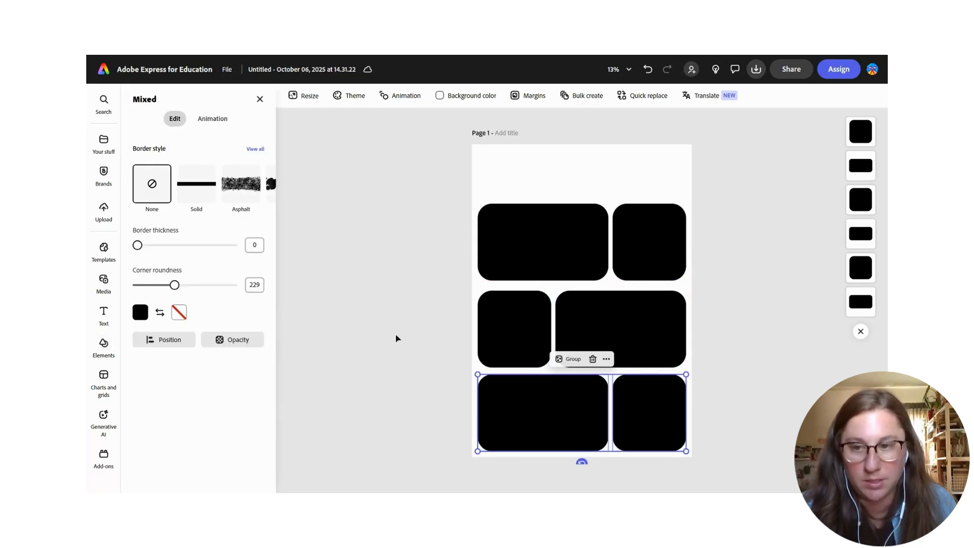
click(398, 338)
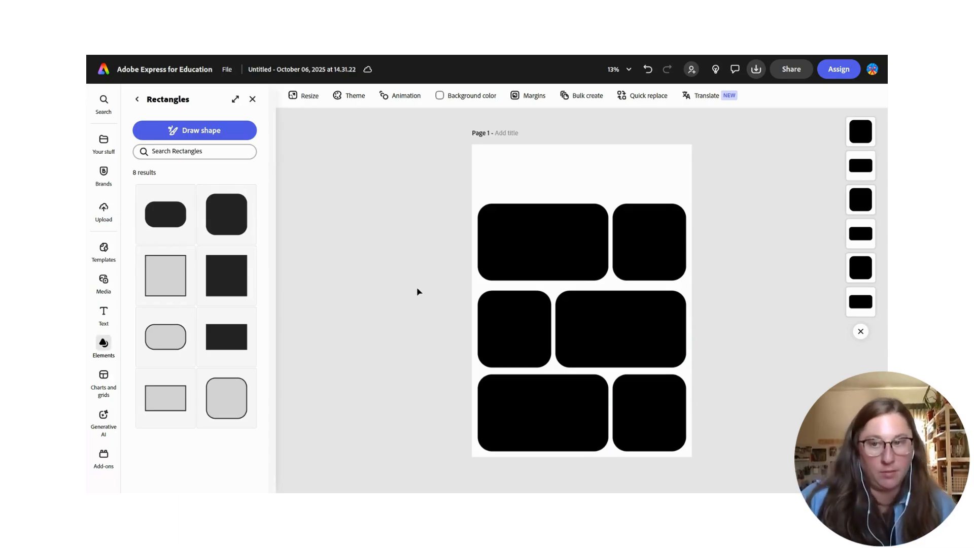
- Fill the top-left rectangle with the custom blue #72A4BA and copy its hex code
click(511, 246)
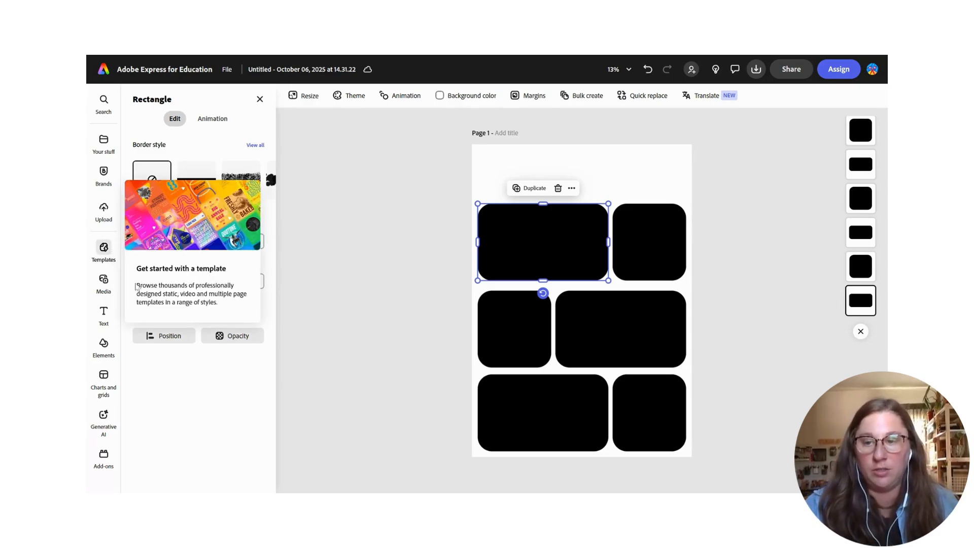
click(138, 308)
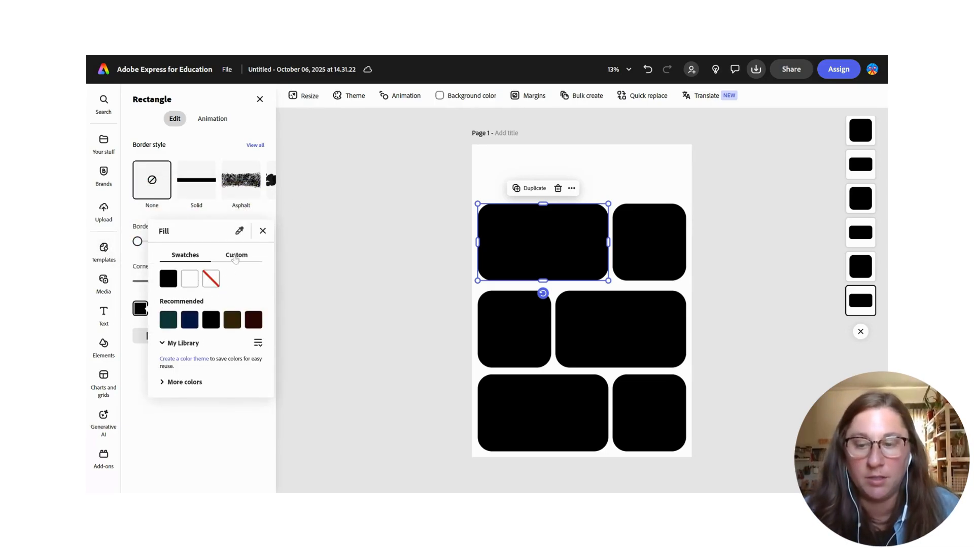
click(235, 255)
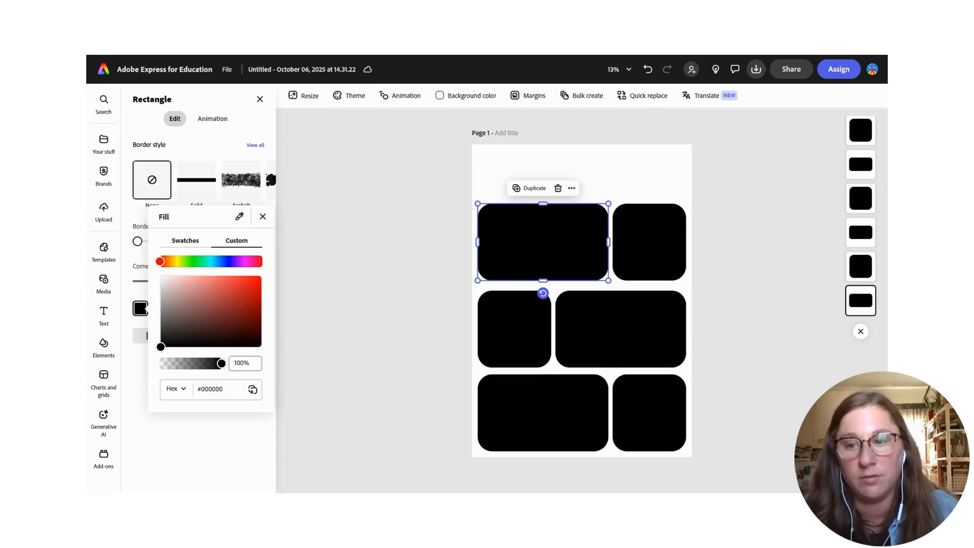
drag(163, 263, 200, 297)
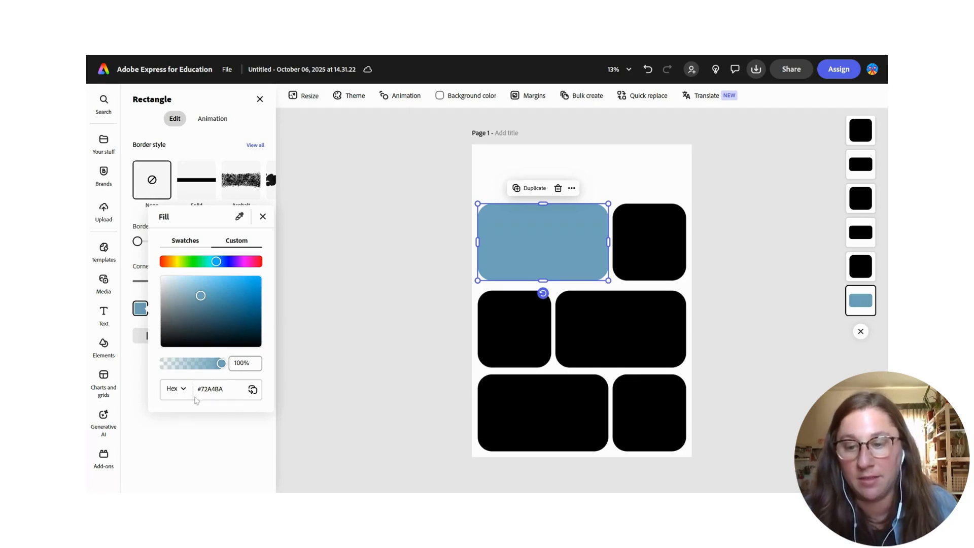
drag(224, 389, 204, 389)
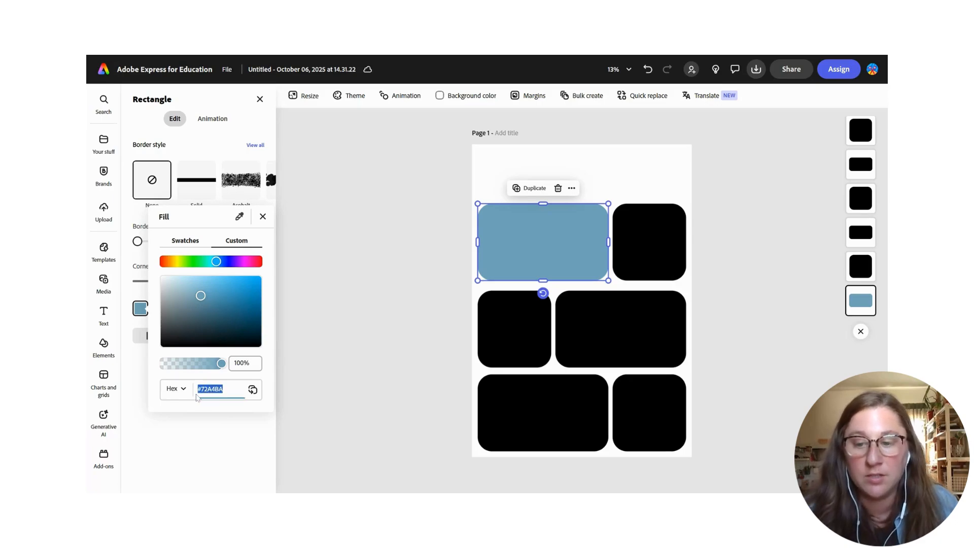
- Paste the hex code as a text box and move it to the bottom of the blue rectangle
click(512, 256)
key(ctrl+v)
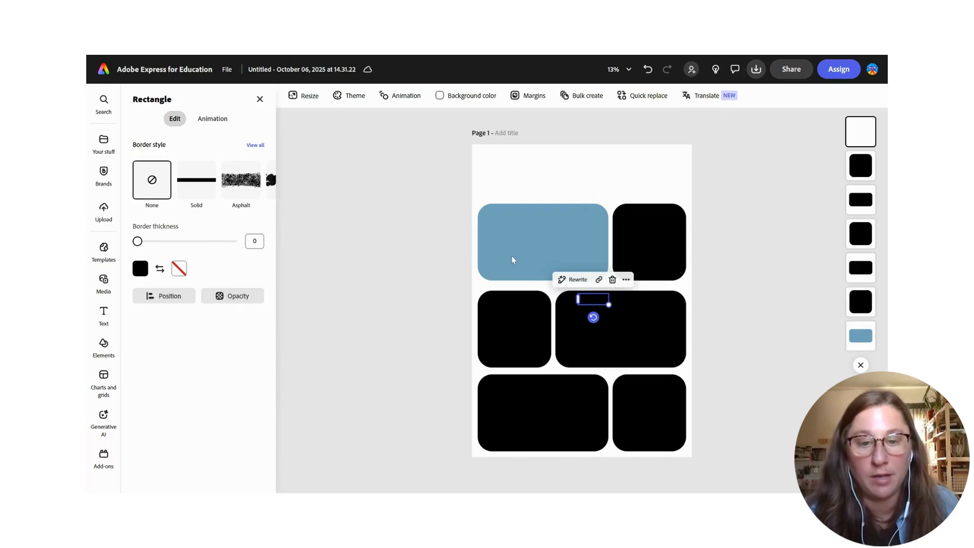
drag(573, 292, 535, 274)
click(537, 275)
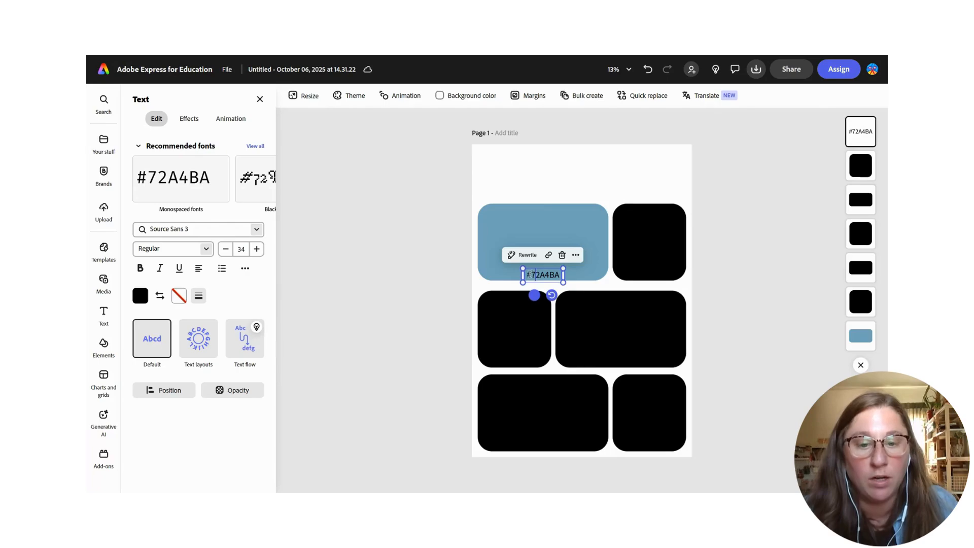
key(Escape)
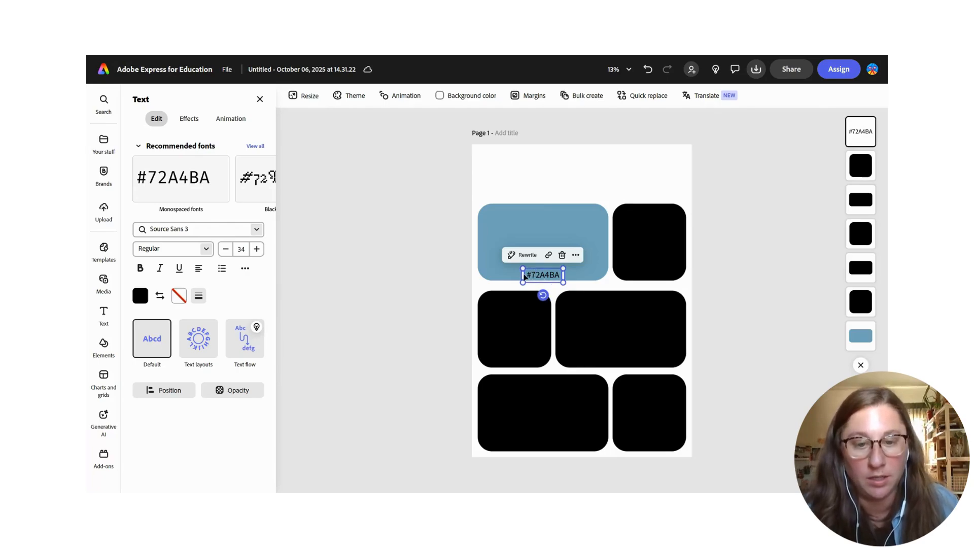
- Edit the label to read Blue lagoon #72A4BA and center it on the blue rectangle
click(528, 277)
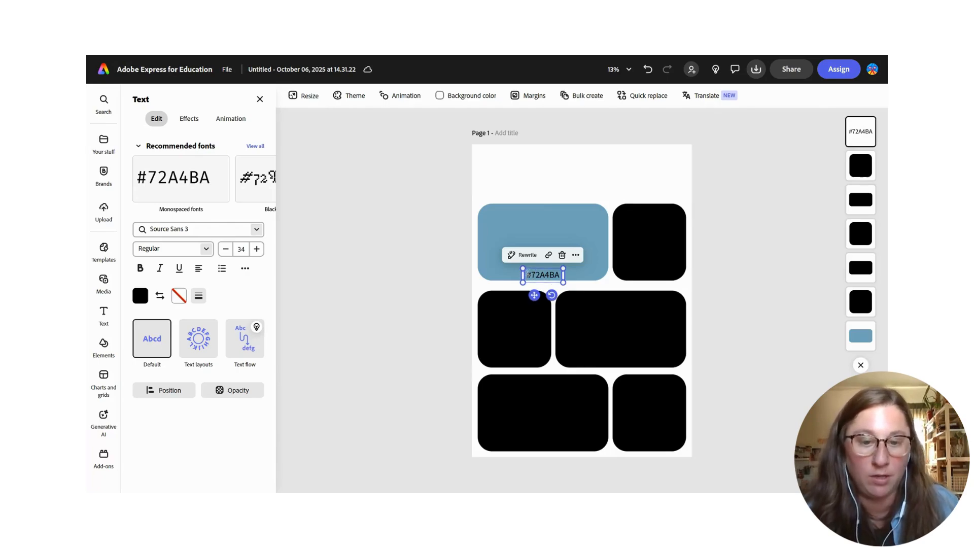
text(Blue la)
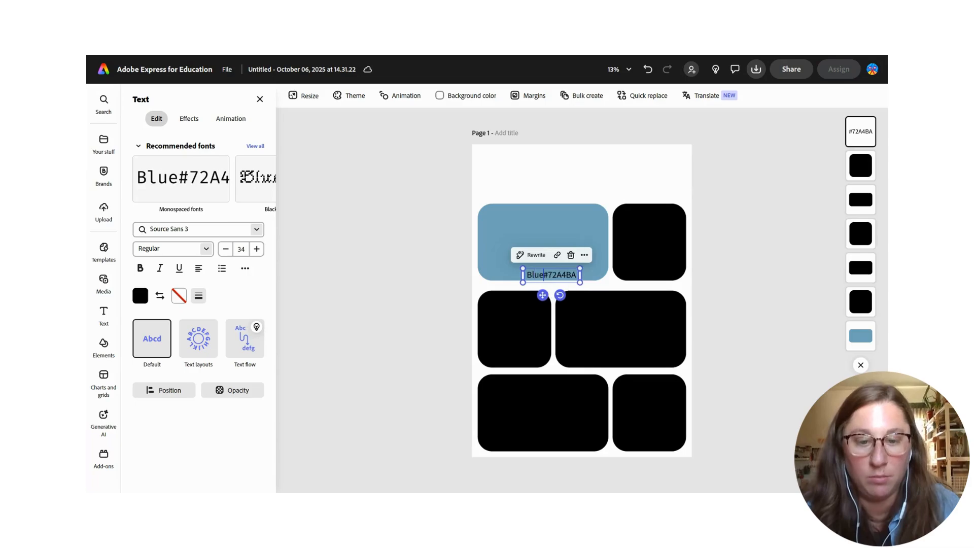
text(goon)
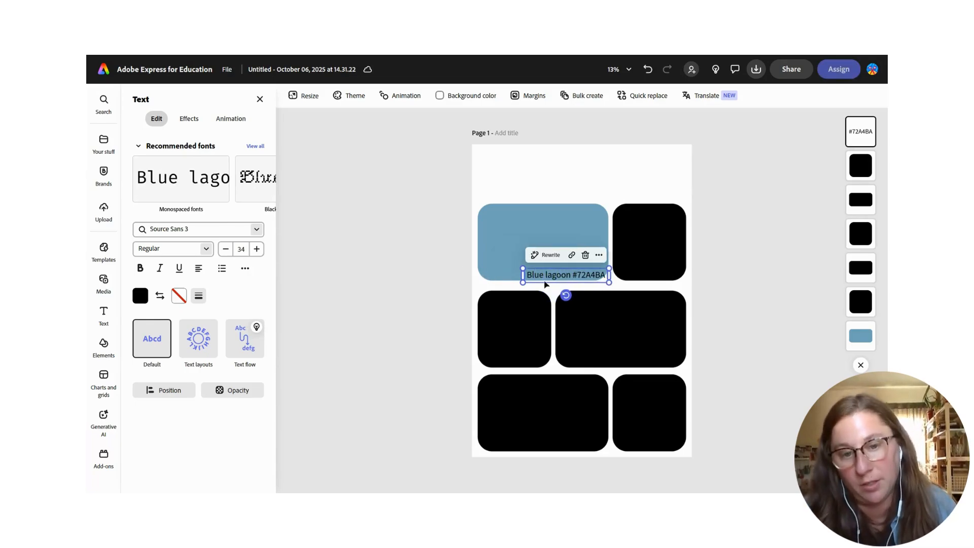
drag(552, 275, 532, 276)
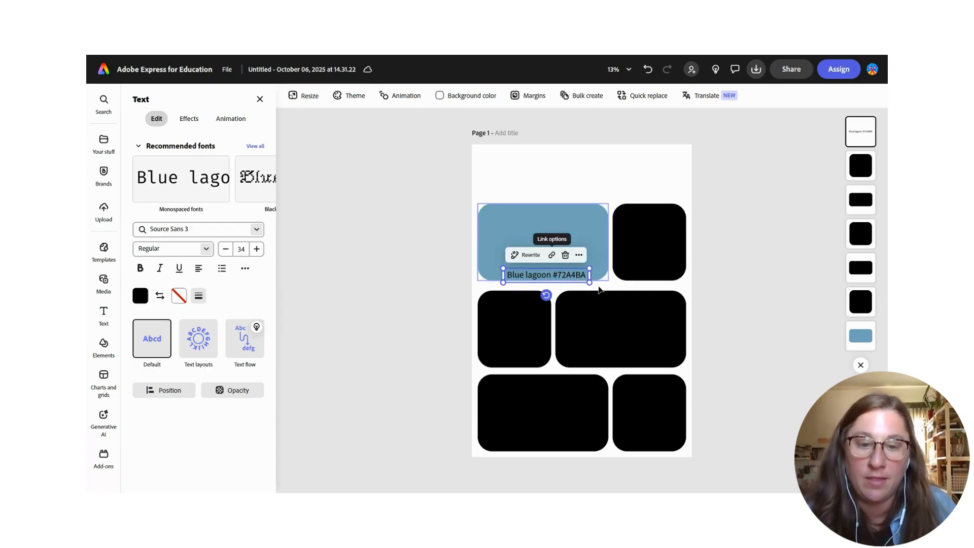
- Fill the top-right rectangle with the custom orange #D69D63 and copy its hex code
click(627, 252)
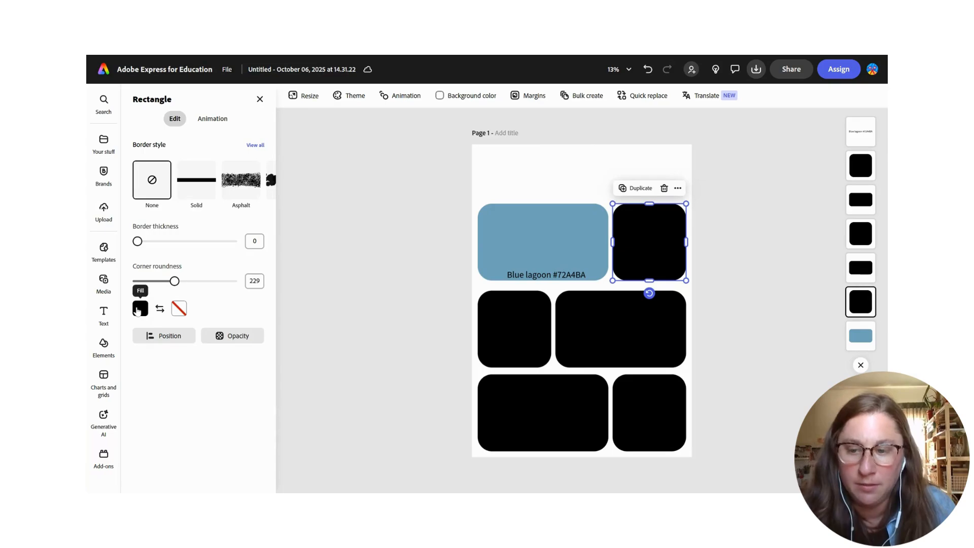
click(144, 308)
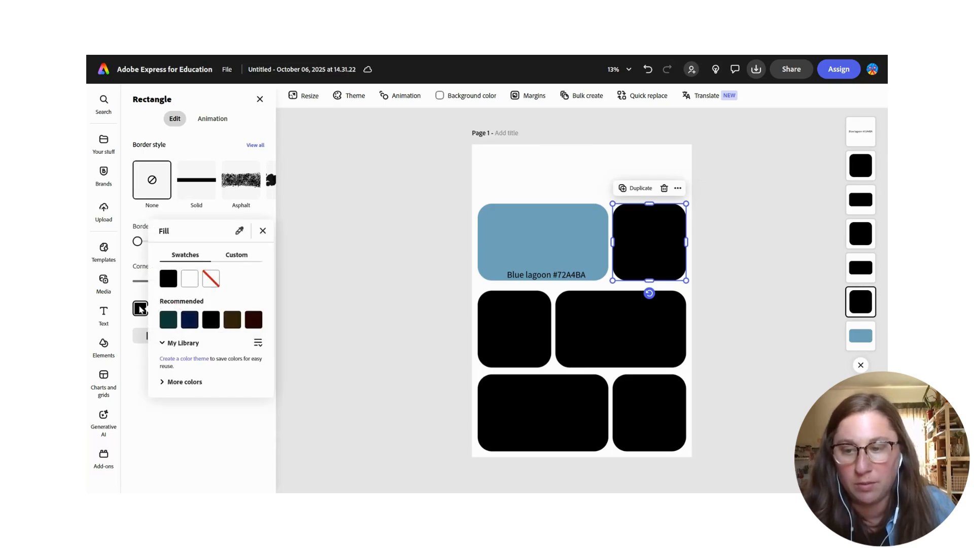
click(237, 255)
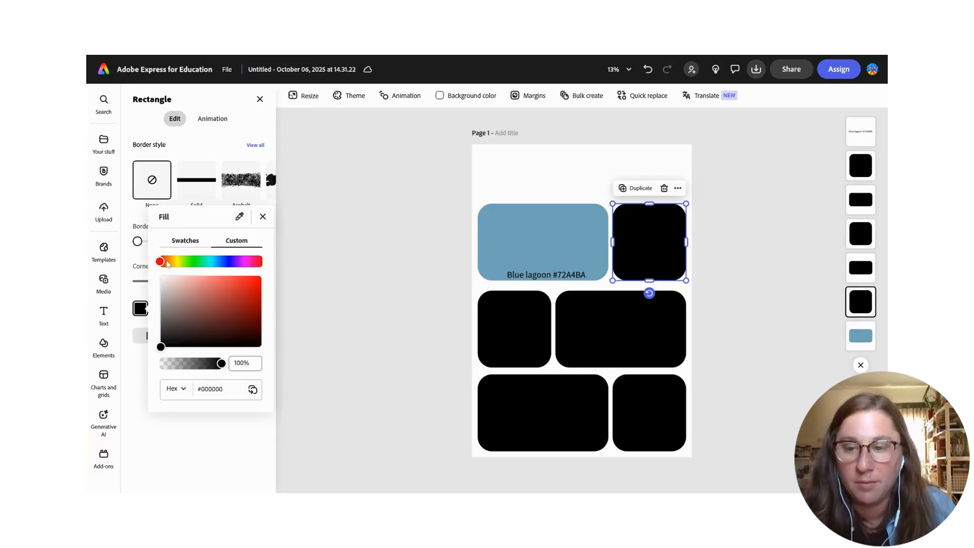
drag(161, 265, 170, 268)
drag(223, 309, 217, 291)
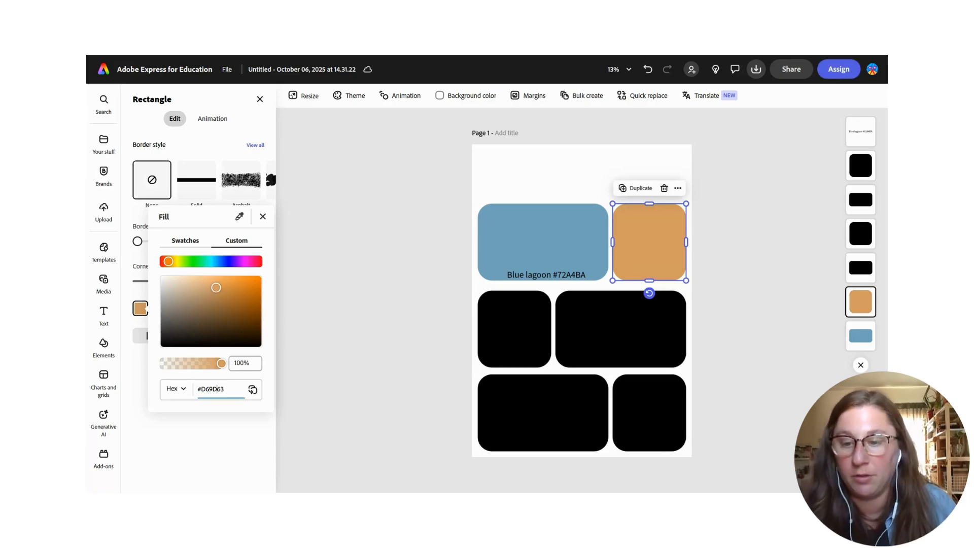
drag(224, 388, 194, 395)
key(ctrl+c)
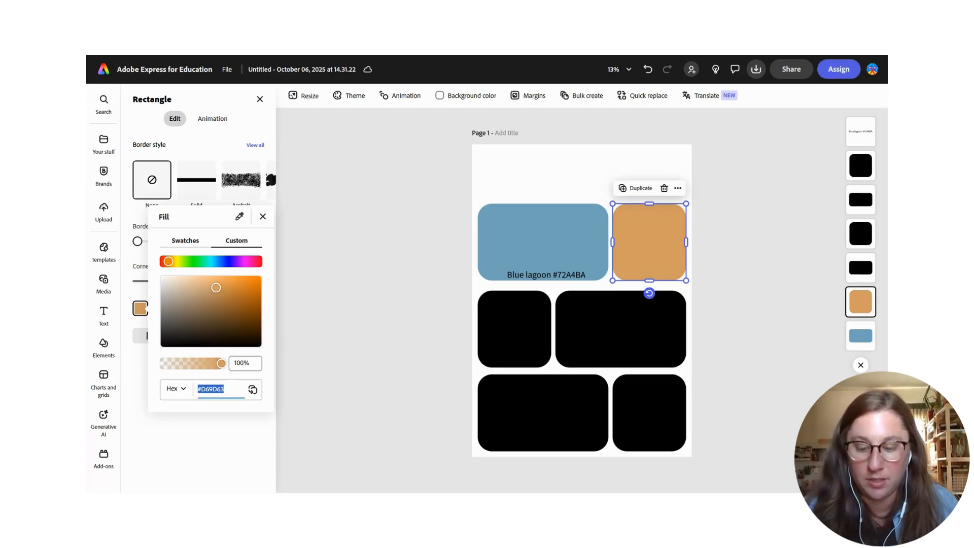
- Paste the hex code as a text box and move it to the bottom of the orange rectangle
click(708, 256)
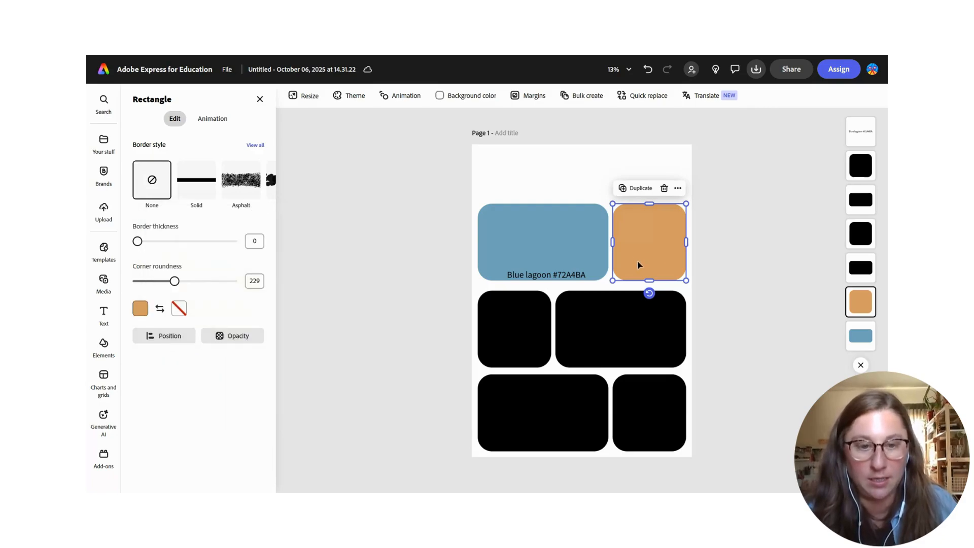
key(ctrl+v)
drag(626, 291, 657, 280)
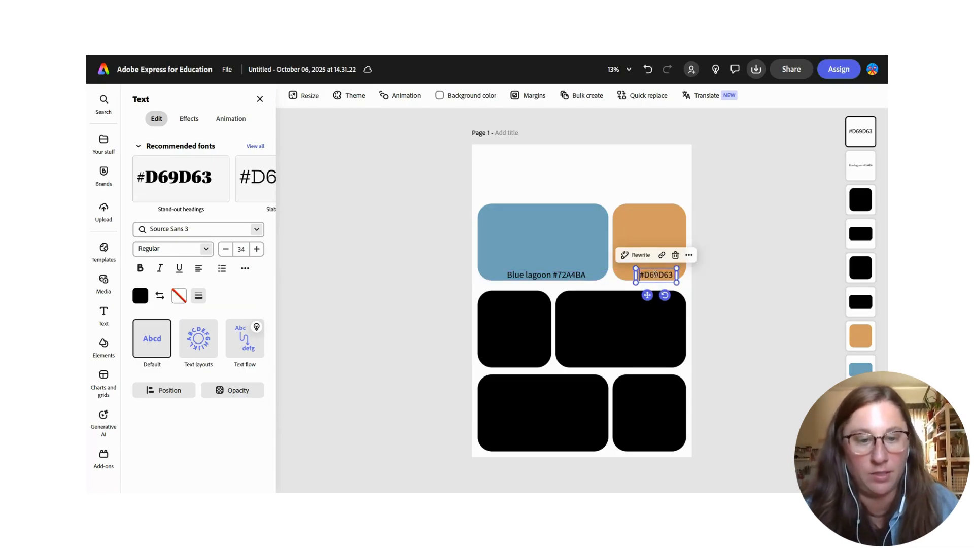
- Edit the orange label to read Dusty Pumpkin #D69D63
click(640, 275)
text(D)
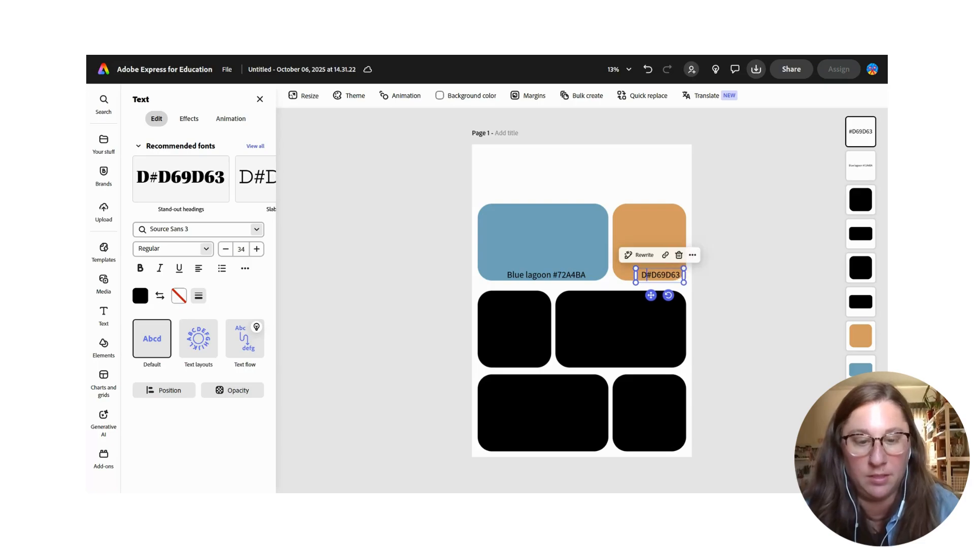
text(usty Pumpk)
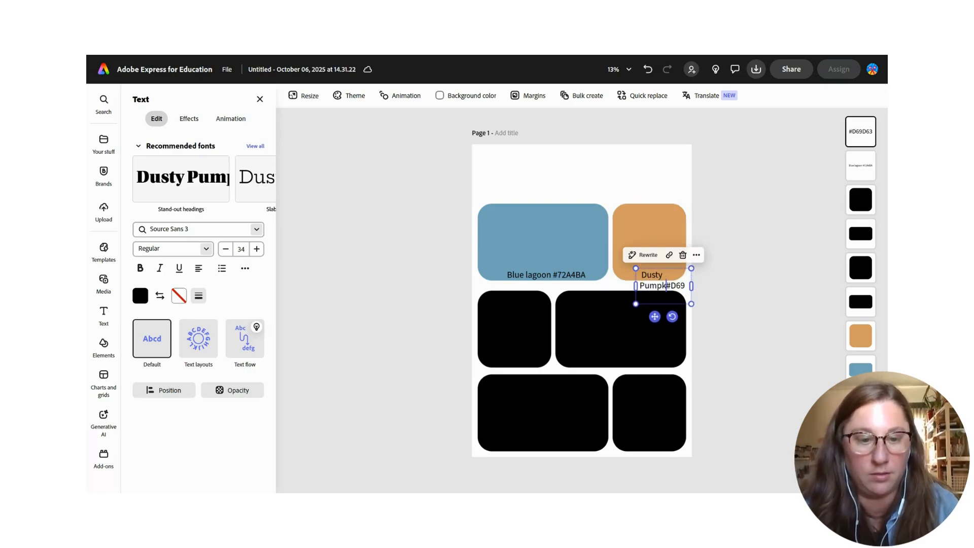
text(in)
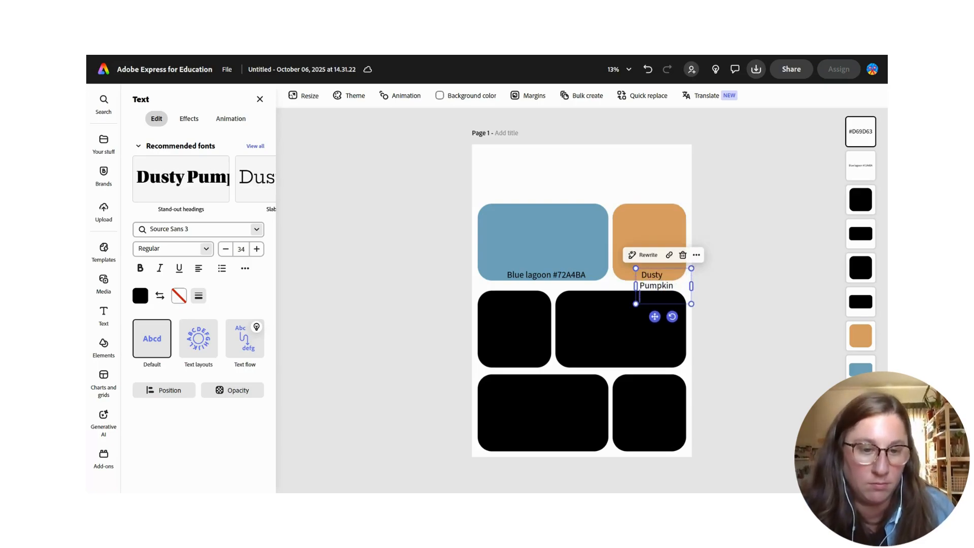
- Widen the Dusty Pumpkin label box and move it to the top of the orange rectangle
drag(635, 285, 577, 293)
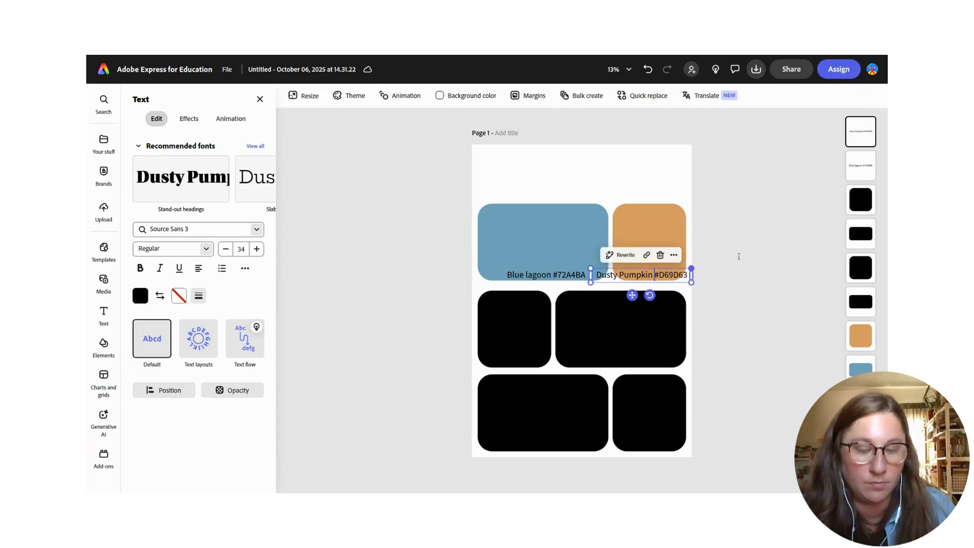
drag(660, 278, 639, 210)
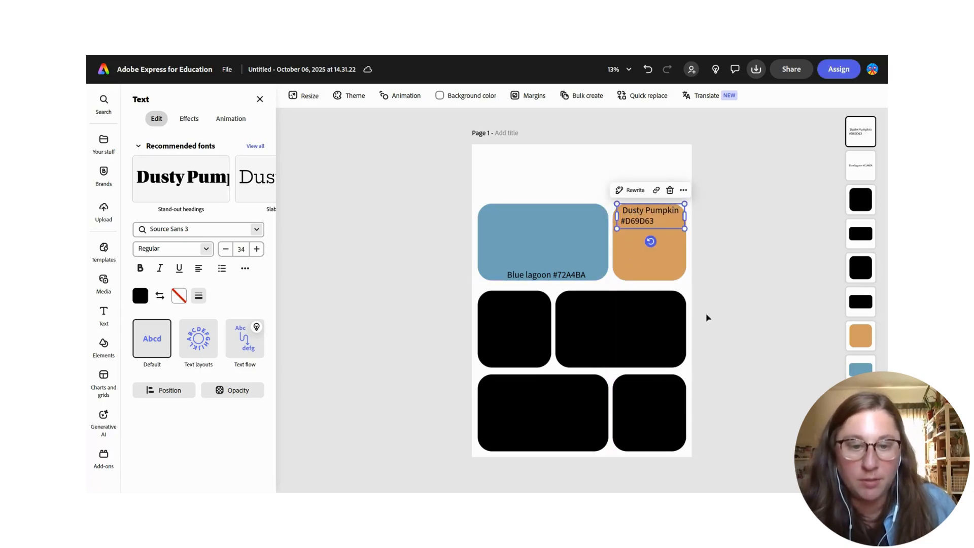
click(513, 309)
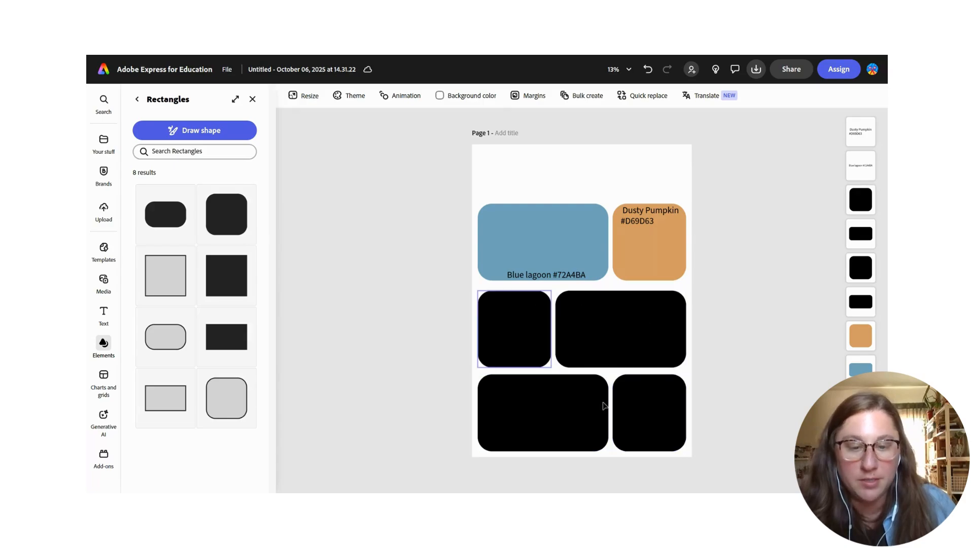